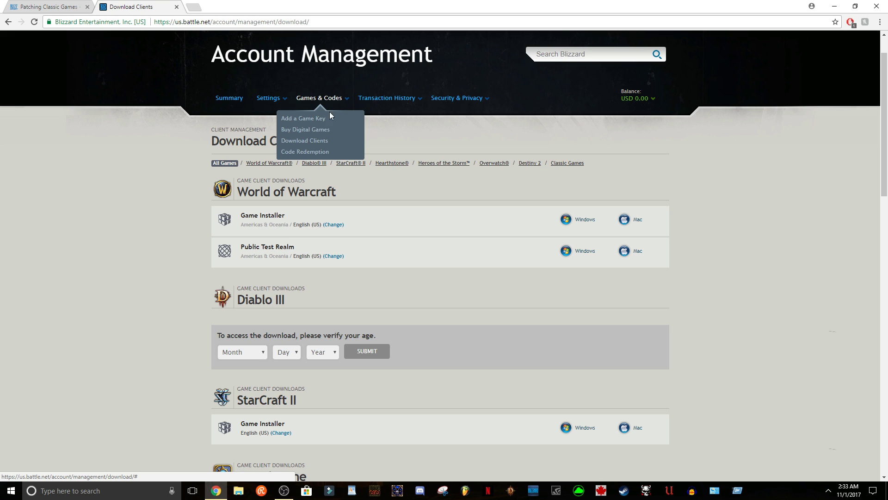
# - Open the Blizzard game client downloads page
pyautogui.click(307, 141)
pyautogui.scroll(-5, 307, 140)
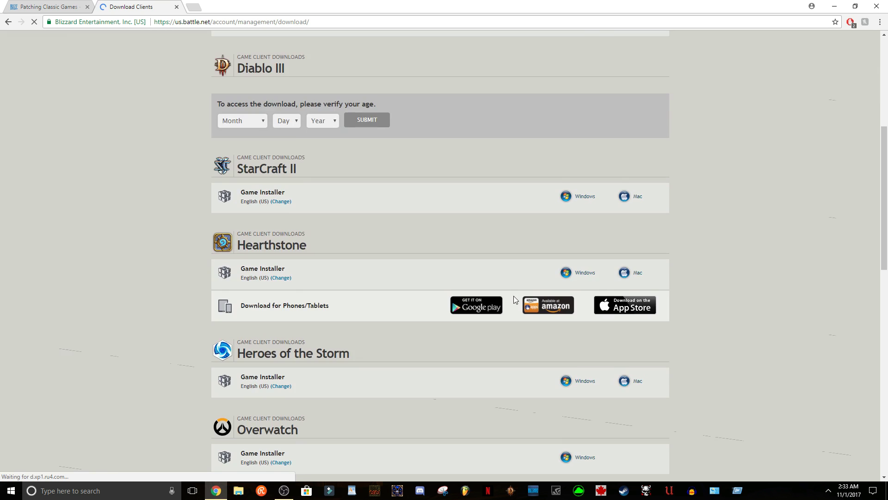
pyautogui.scroll(-5, 416, 316)
pyautogui.scroll(-4, 416, 316)
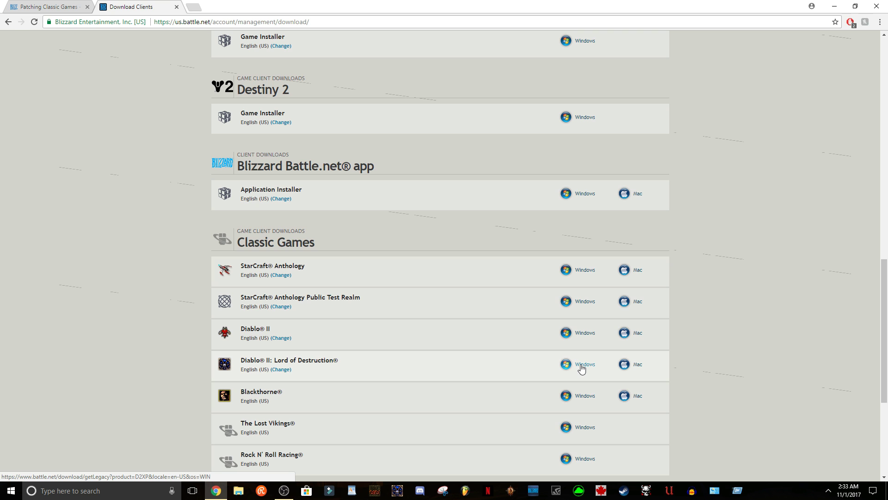
pyautogui.scroll(-5, 469, 351)
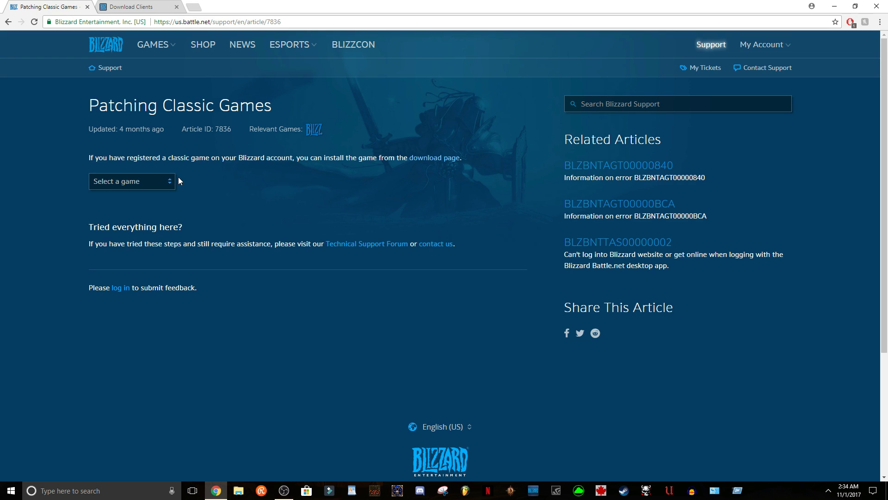
# - Choose Diablo II as the game and download its Windows Original patch, D2Patch_114d.exe
pyautogui.click(168, 181)
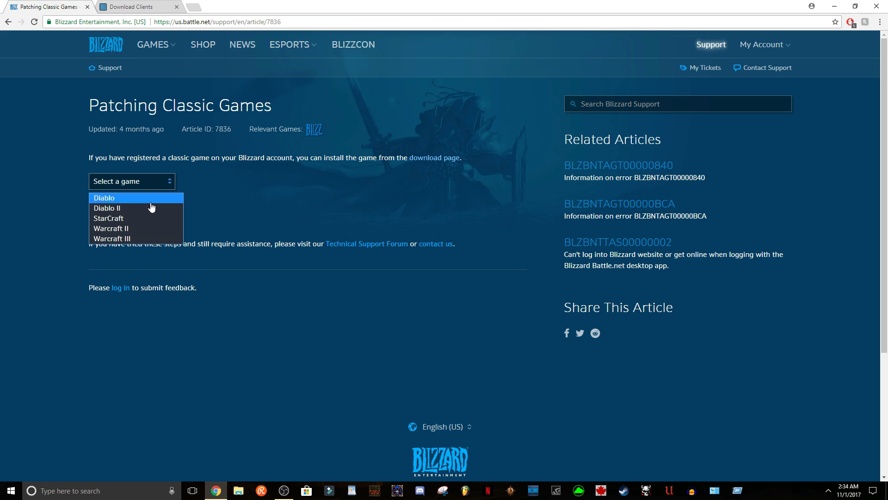
pyautogui.click(147, 208)
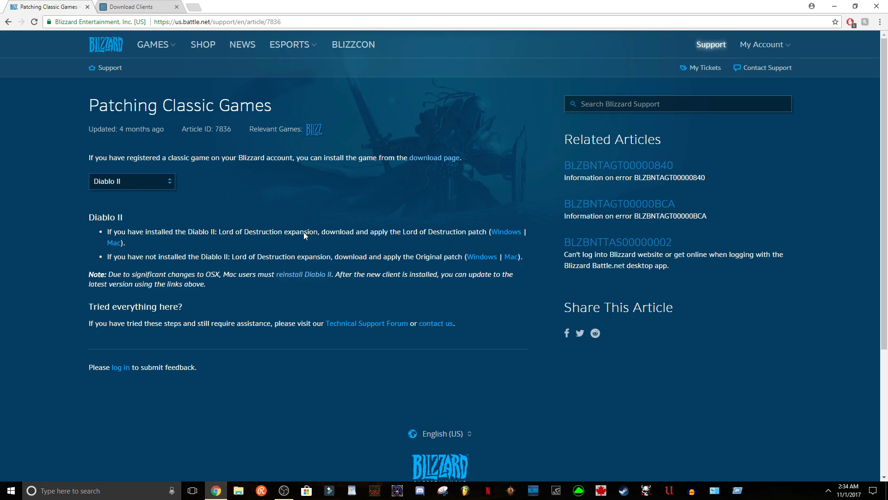
pyautogui.click(485, 260)
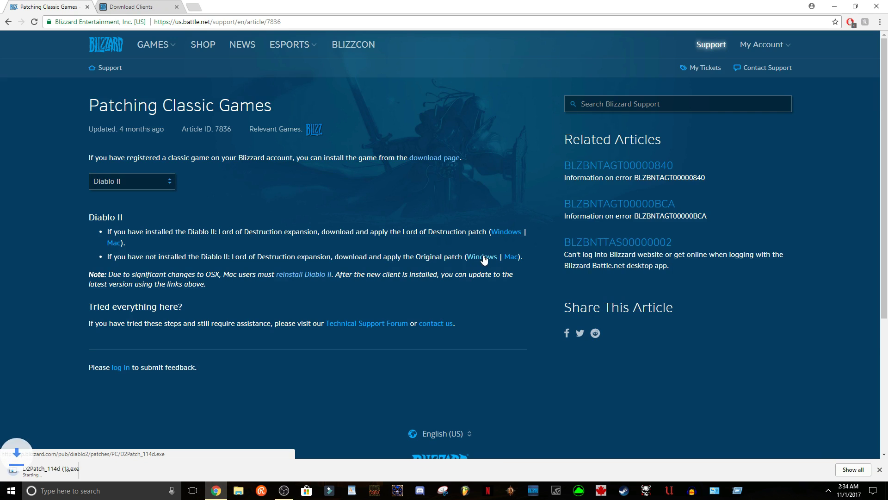